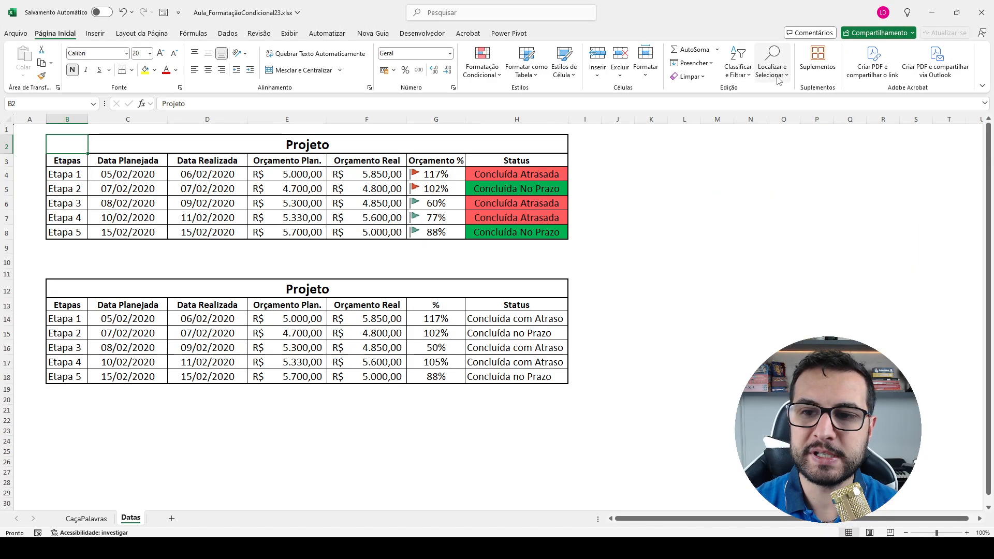
- Select all cells containing formulas in the Datas sheet
{"action": "left_click", "coordinate": [777, 72]}
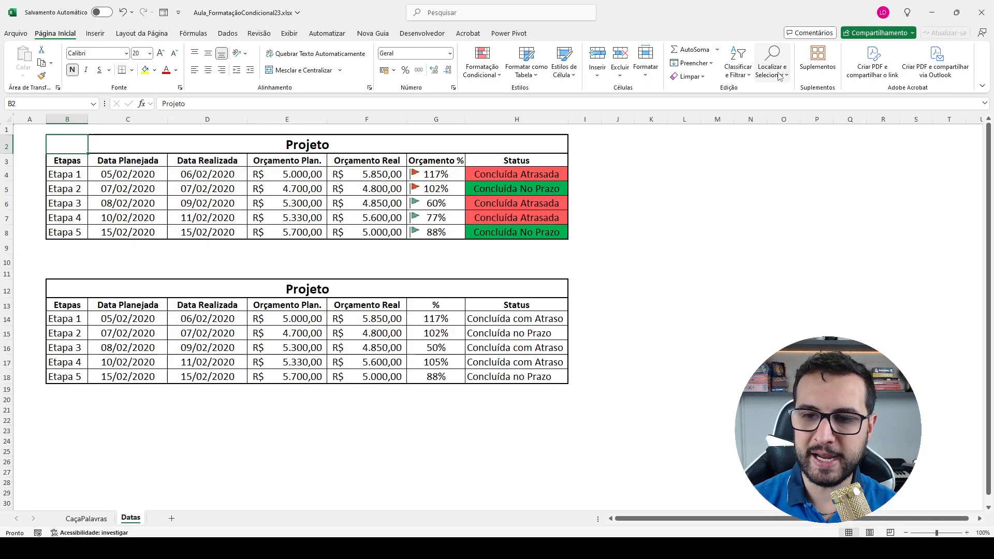
{"action": "left_click", "coordinate": [765, 132]}
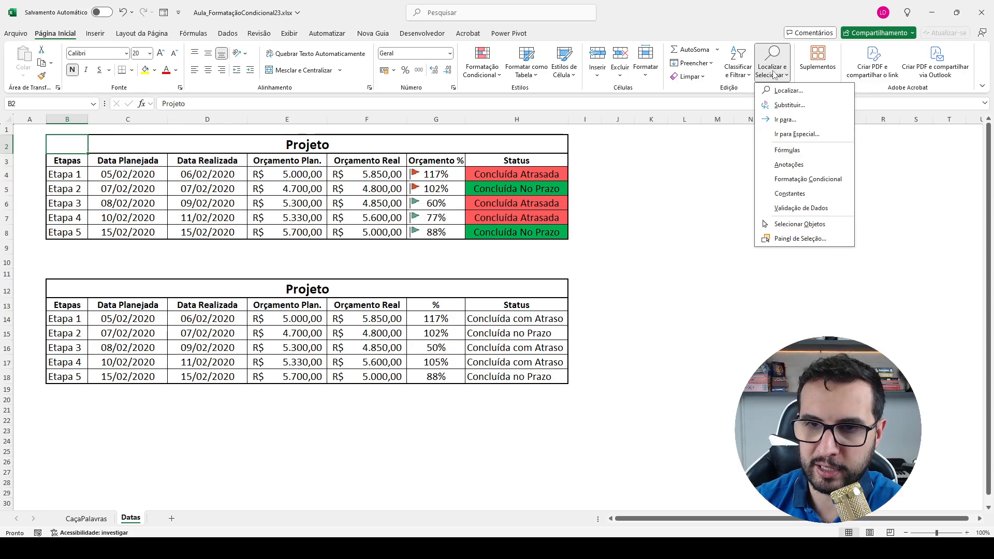
{"action": "left_click", "coordinate": [788, 150]}
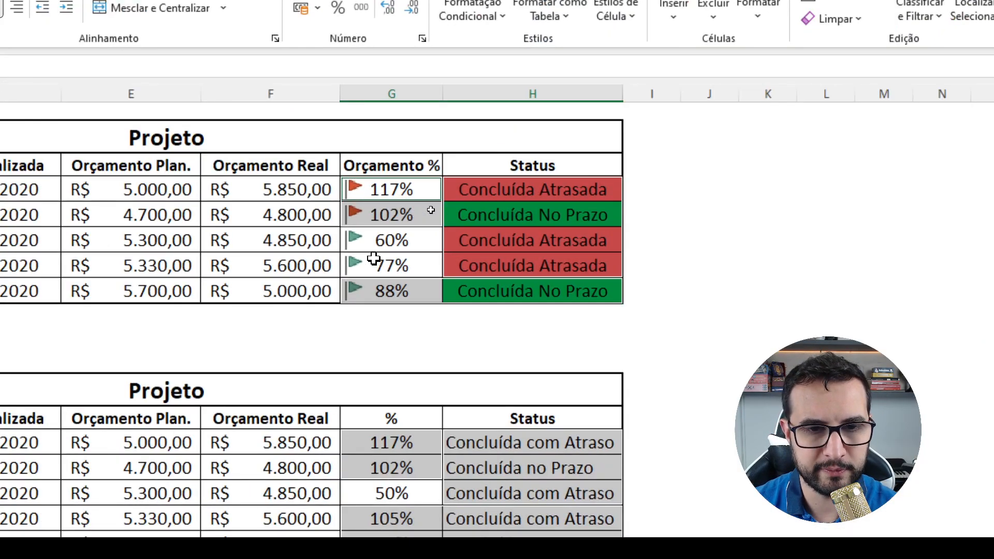
- Copy the budget percentage formula from G5 over G5:G8 so the typed-in percentages become calculated
{"action": "left_click", "coordinate": [440, 189]}
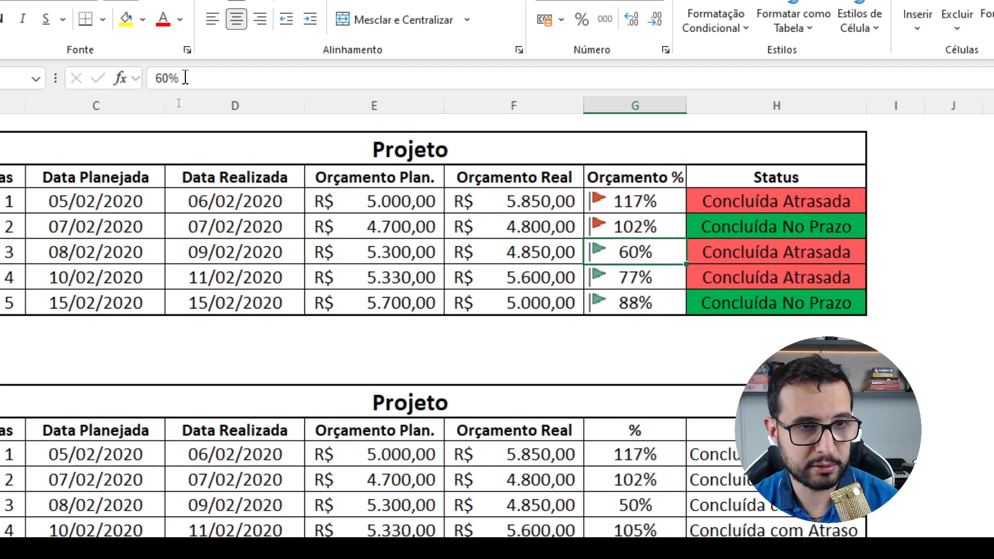
{"action": "left_click_drag", "start_coordinate": [50, 66], "coordinate": [20, 66]}
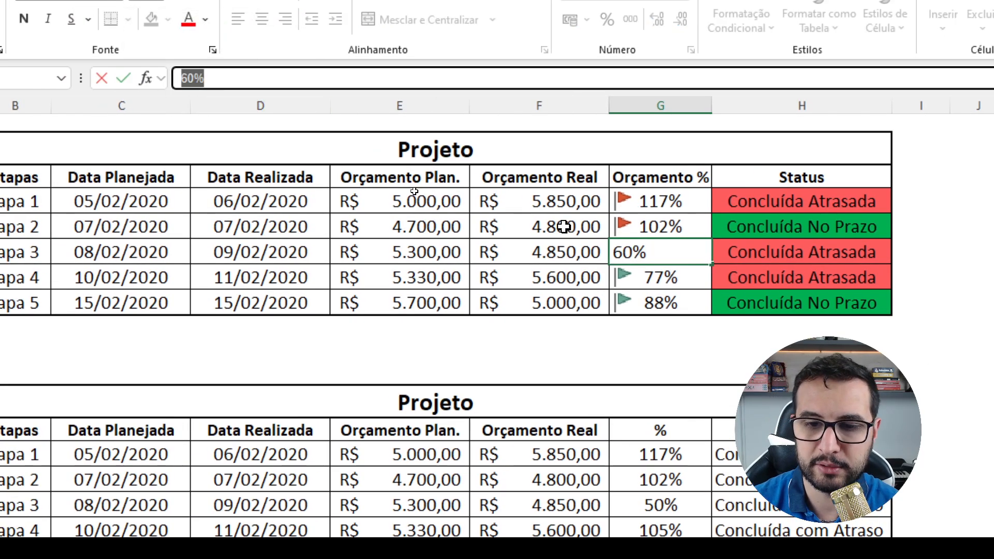
{"action": "left_click", "coordinate": [660, 226]}
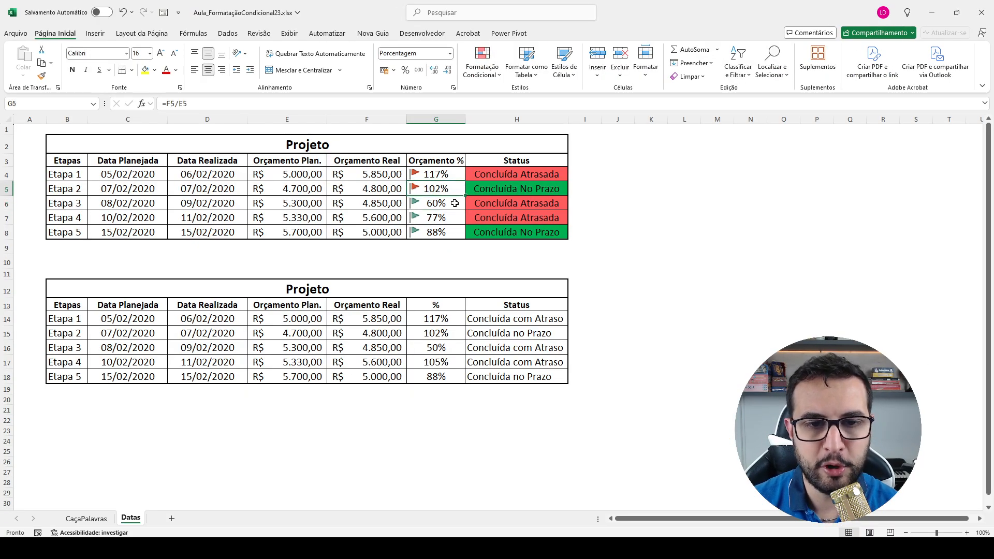
{"action": "key", "text": "ctrl+c"}
{"action": "left_click_drag", "start_coordinate": [437, 189], "coordinate": [438, 232]}
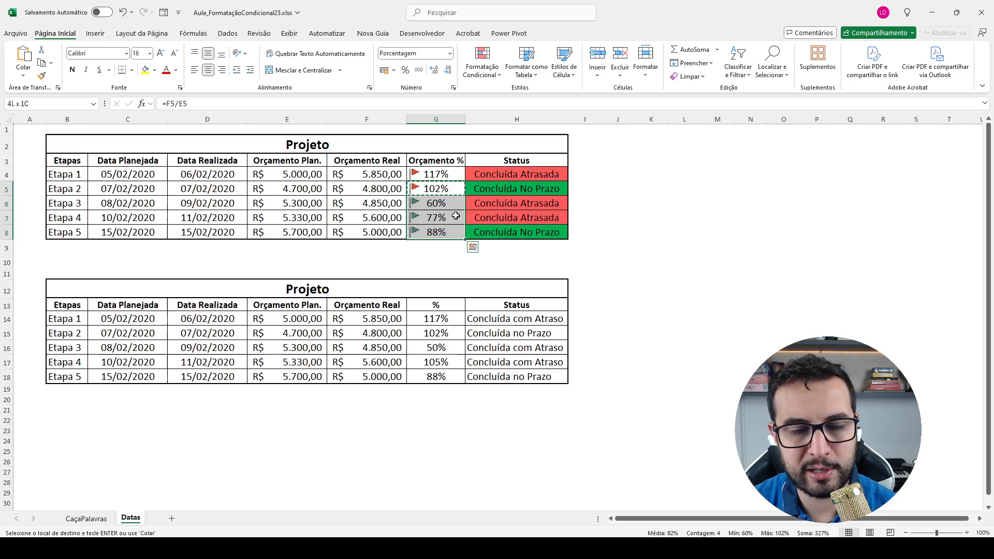
{"action": "key", "text": "ctrl+v"}
{"action": "left_click", "coordinate": [646, 257]}
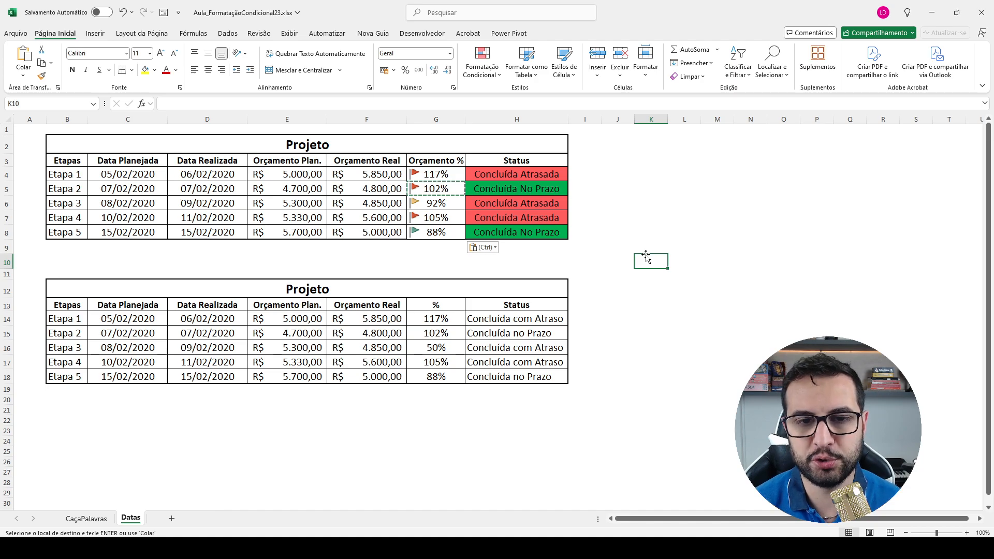
{"action": "key", "text": "Escape"}
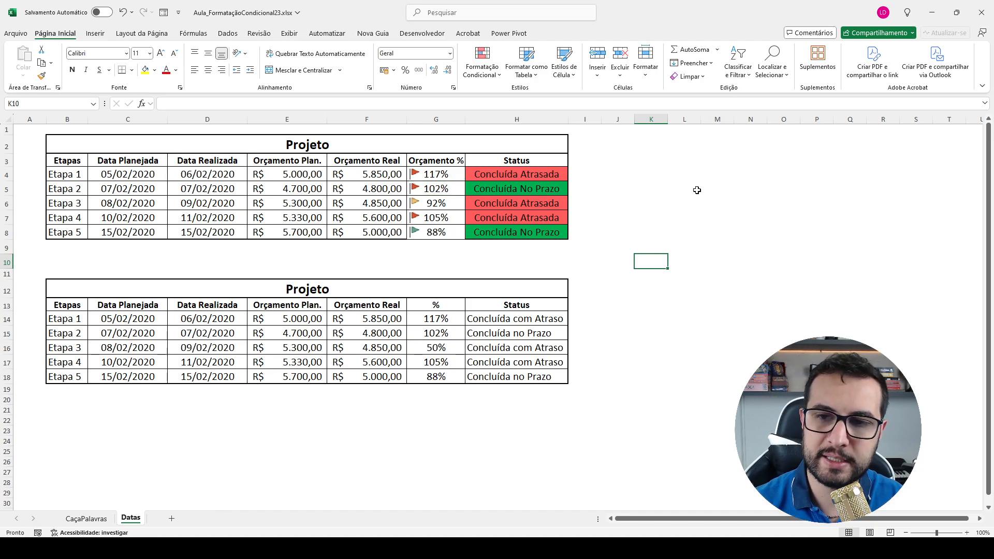
- Search the Datas sheet for cells with notes and dismiss the resulting dialog
{"action": "left_click", "coordinate": [782, 76]}
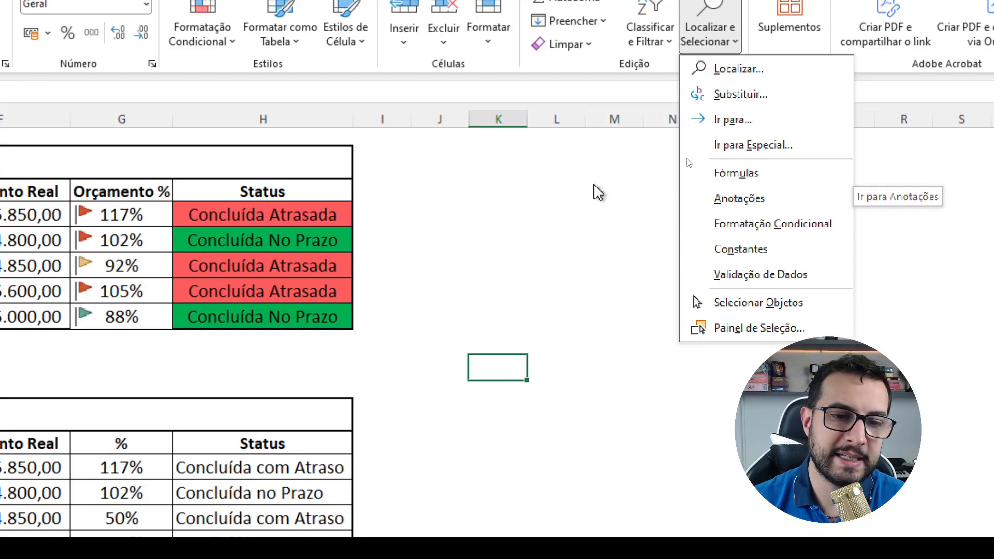
{"action": "left_click", "coordinate": [745, 210]}
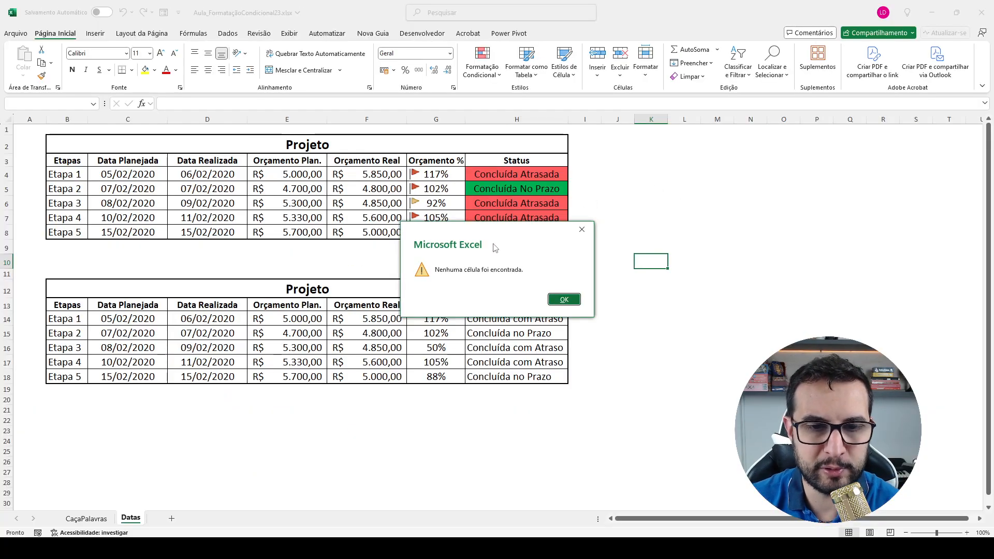
{"action": "left_click_drag", "start_coordinate": [485, 235], "coordinate": [386, 139]}
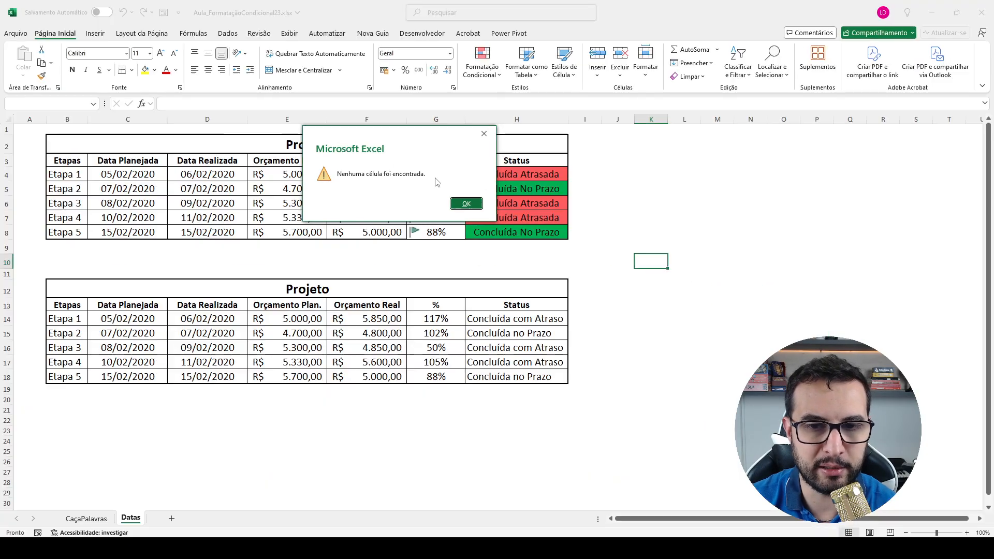
{"action": "left_click", "coordinate": [510, 220]}
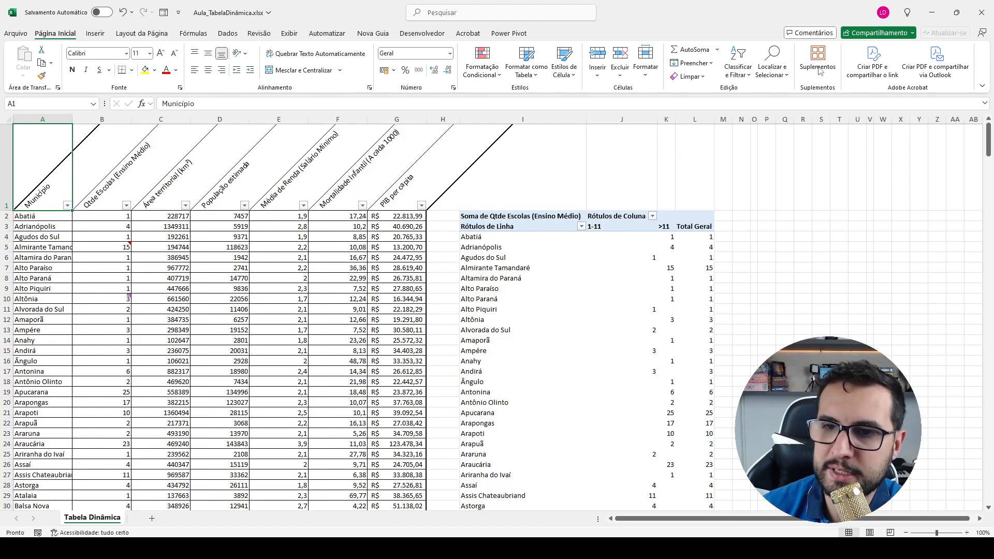
- Locate the cells with notes in the Tabela Dinâmica sheet, then repeat the search from cell J1
{"action": "left_click", "coordinate": [776, 77]}
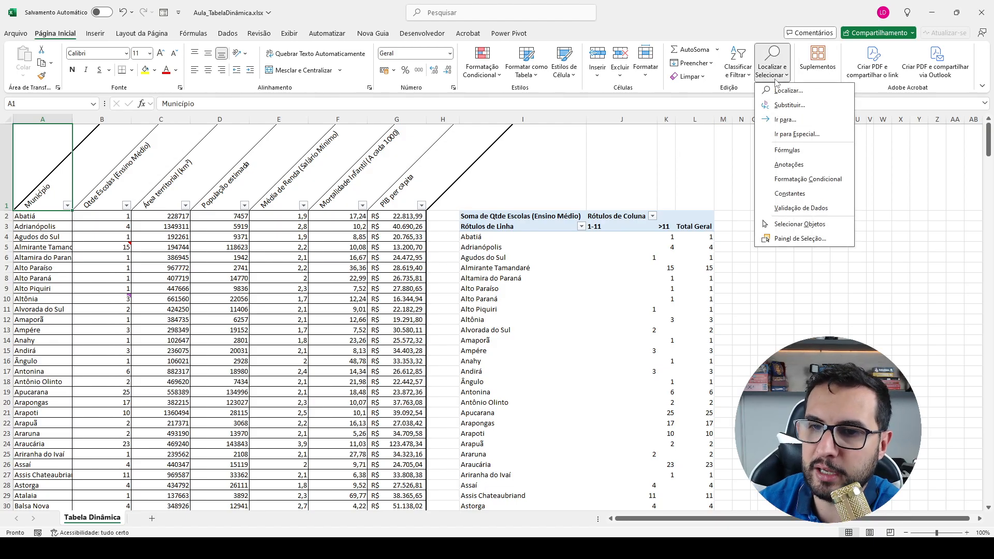
{"action": "left_click", "coordinate": [796, 165]}
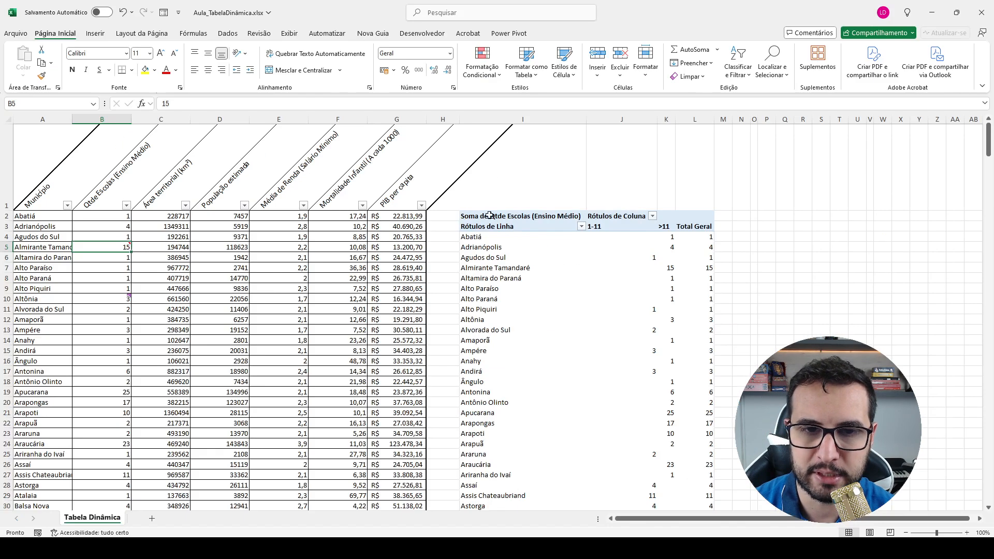
{"action": "left_click", "coordinate": [652, 135]}
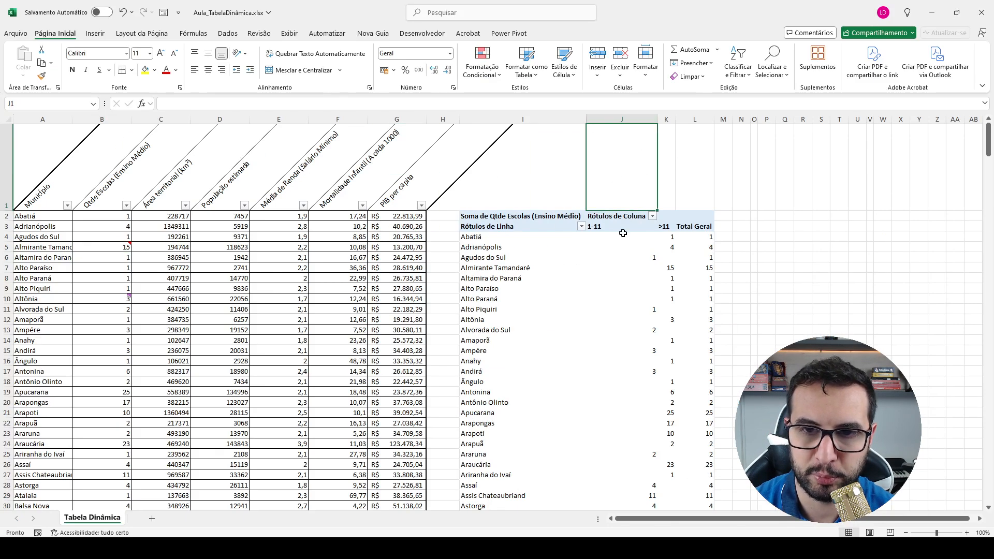
{"action": "left_click", "coordinate": [773, 78]}
{"action": "left_click", "coordinate": [789, 164]}
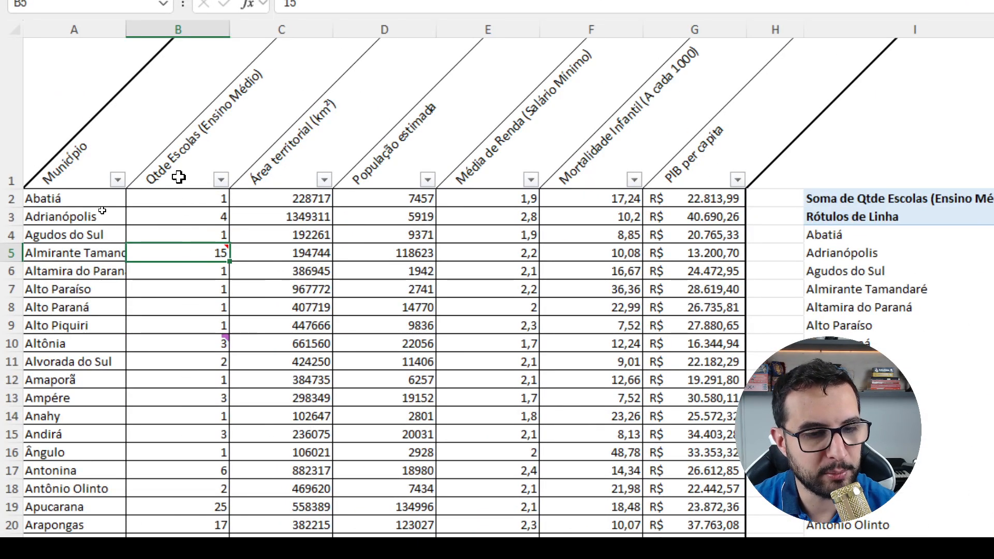
- Add a note reading "Nova Anotação" to cell D7 in the estimated population column
{"action": "left_click", "coordinate": [385, 293]}
{"action": "right_click", "coordinate": [385, 293]}
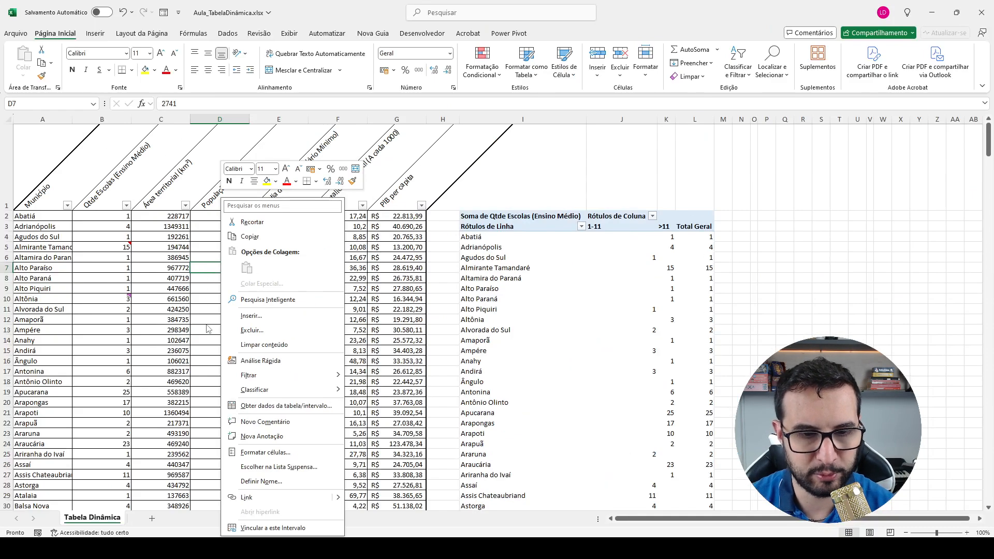
{"action": "left_click", "coordinate": [262, 435]}
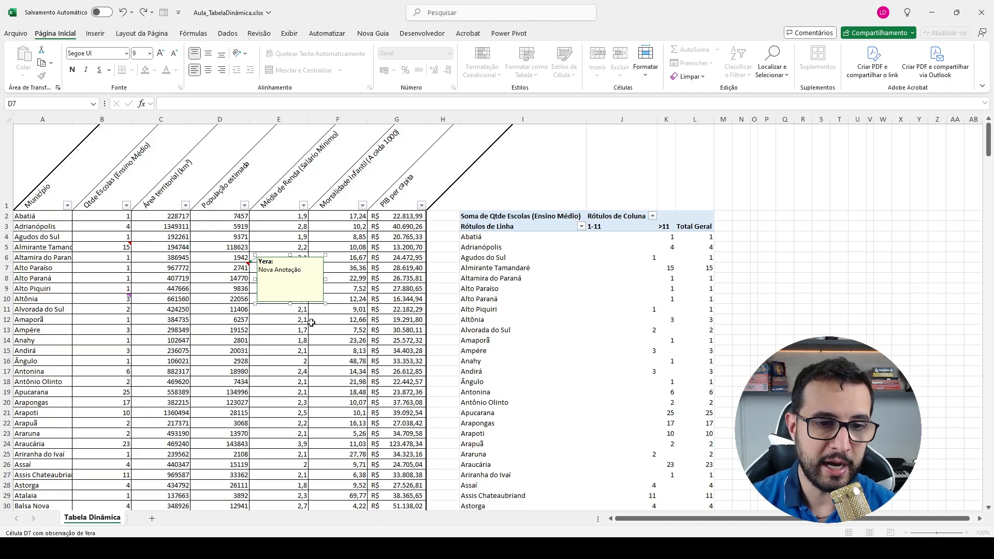
{"action": "left_click", "coordinate": [384, 248]}
- Select all cells with notes in the sheet again, including the newly annotated D7
{"action": "left_click", "coordinate": [768, 78]}
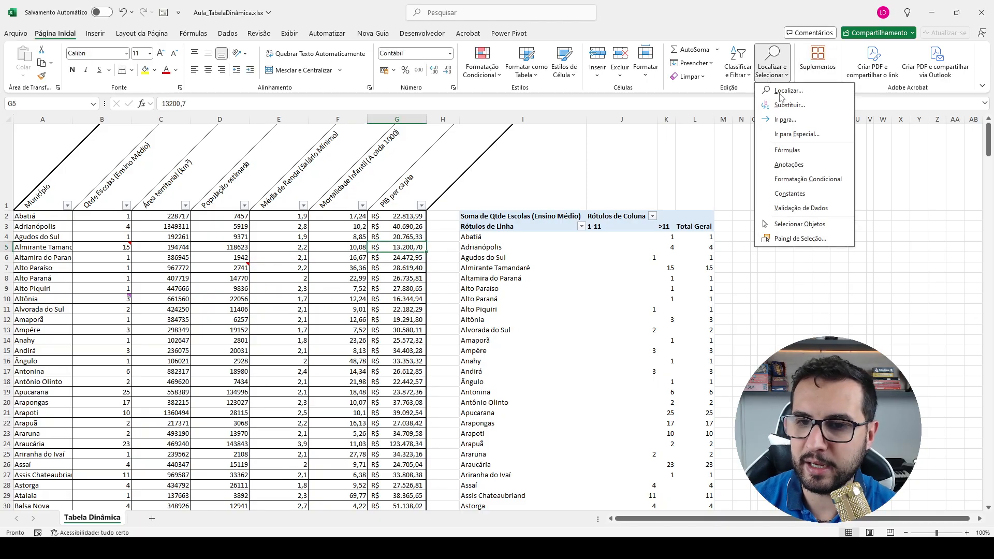
{"action": "left_click", "coordinate": [803, 165]}
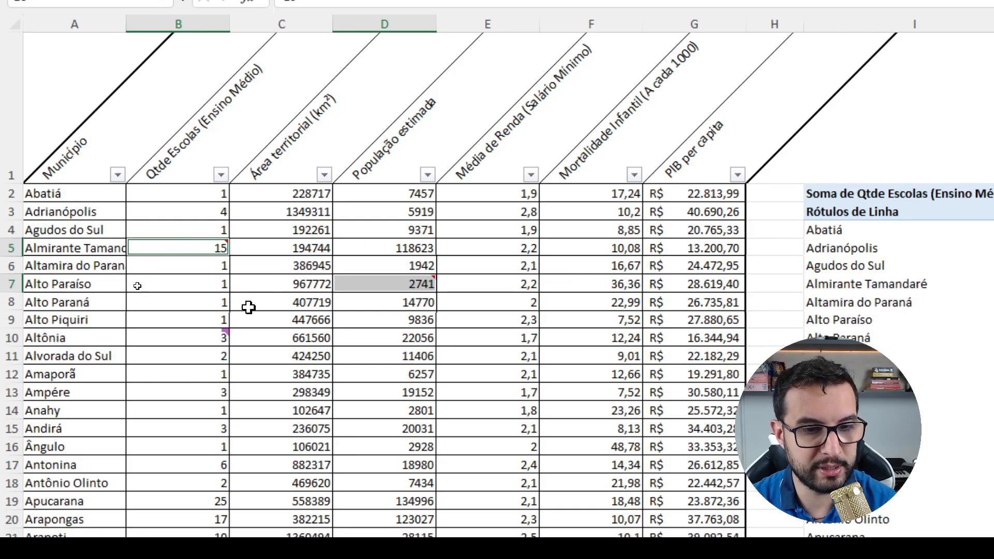
- View the comment on cell B10 and show the list of all comments in the sheet
{"action": "left_click", "coordinate": [180, 341]}
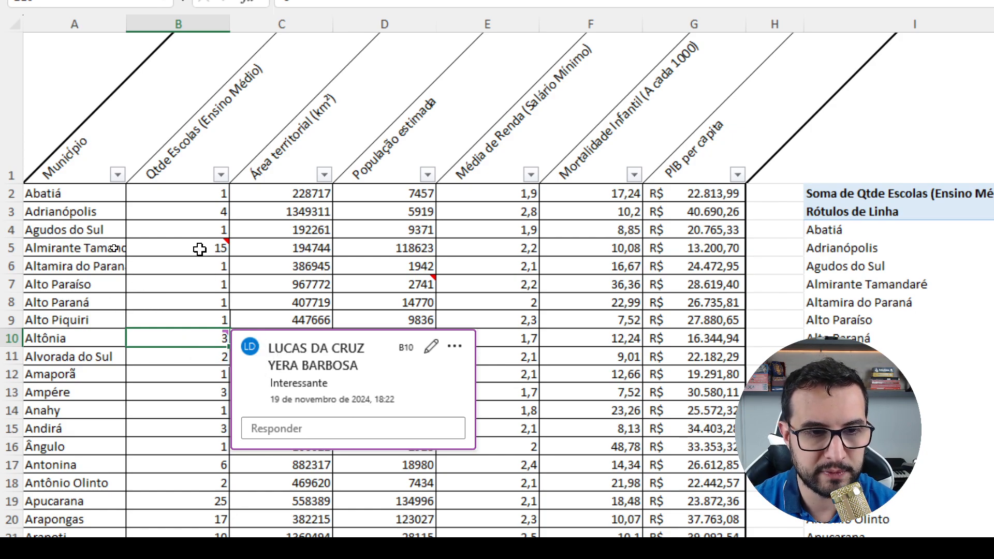
{"action": "mouse_move", "coordinate": [202, 339]}
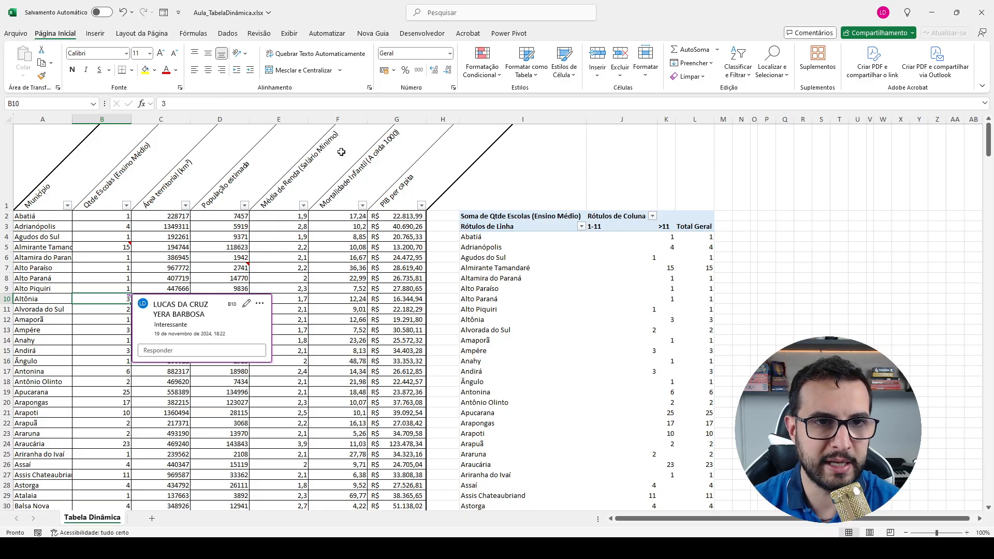
{"action": "left_click", "coordinate": [259, 34]}
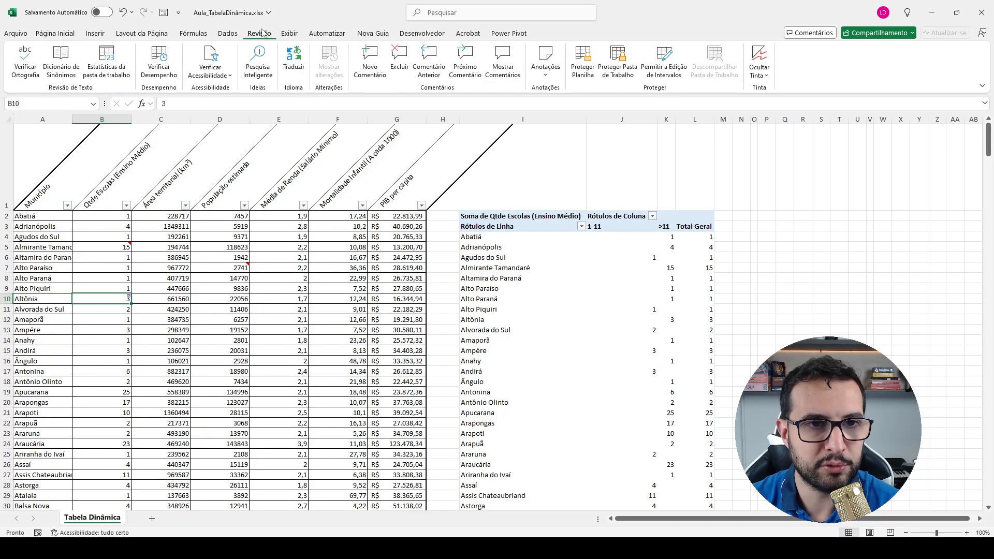
{"action": "left_click", "coordinate": [506, 77]}
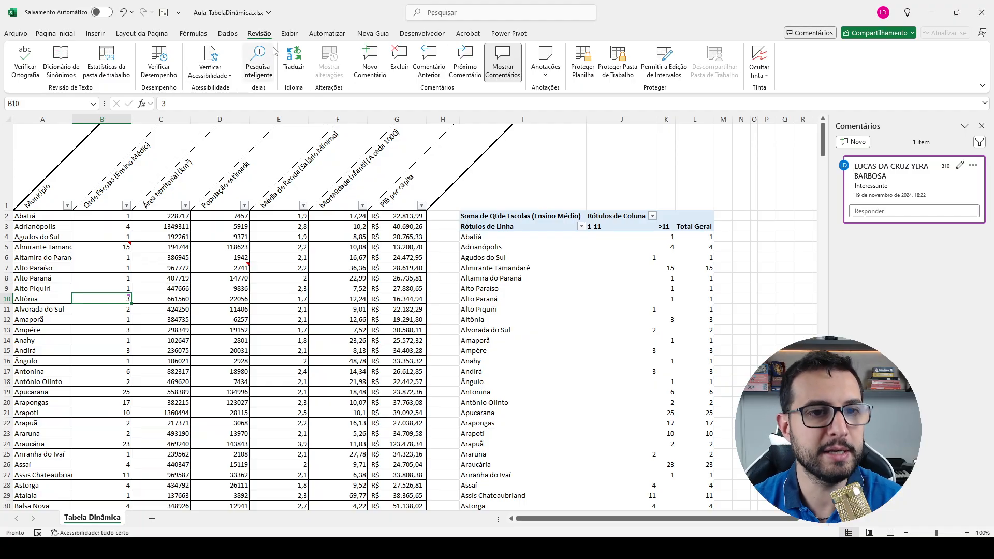
- Search the Tabela Dinâmica sheet for cells with conditional formatting
{"action": "left_click", "coordinate": [55, 33]}
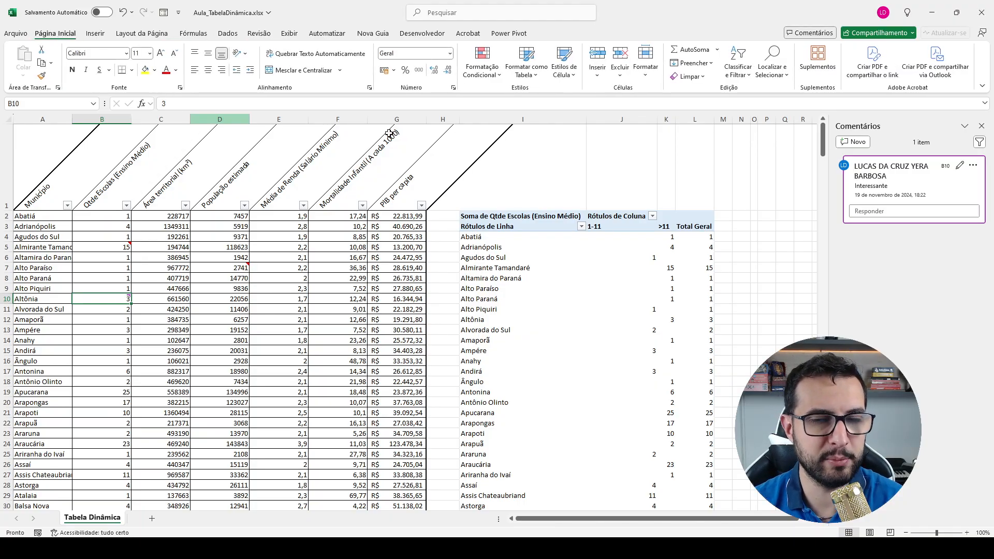
{"action": "left_click", "coordinate": [772, 71]}
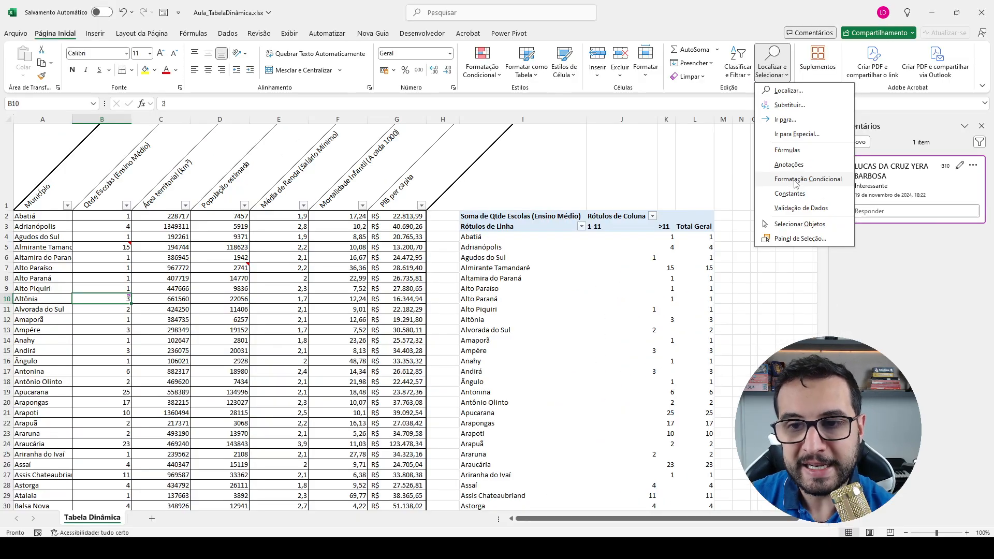
{"action": "left_click", "coordinate": [794, 180]}
{"action": "left_click", "coordinate": [577, 299]}
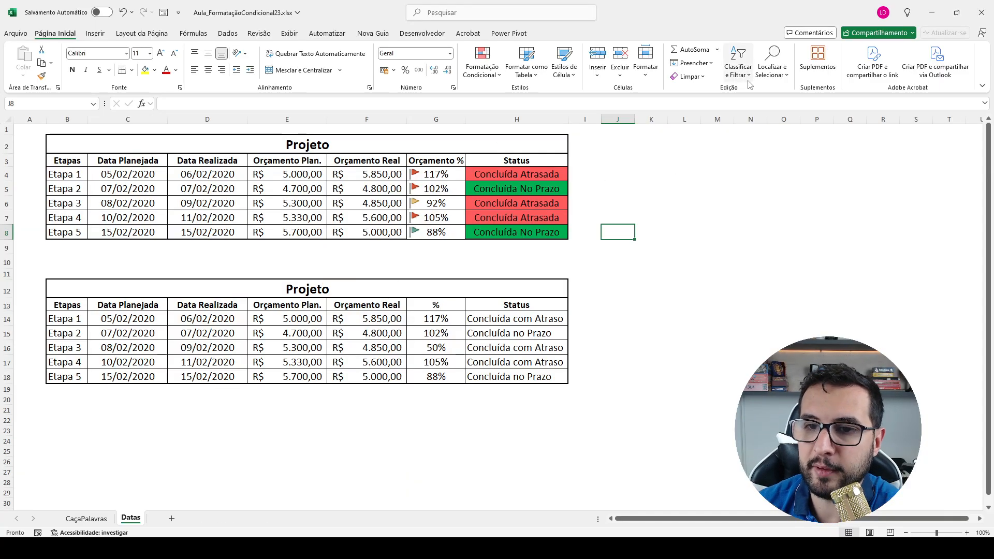
- Select all cells with conditional formatting in the Datas sheet and check their Quick Analysis options
{"action": "left_click", "coordinate": [772, 65]}
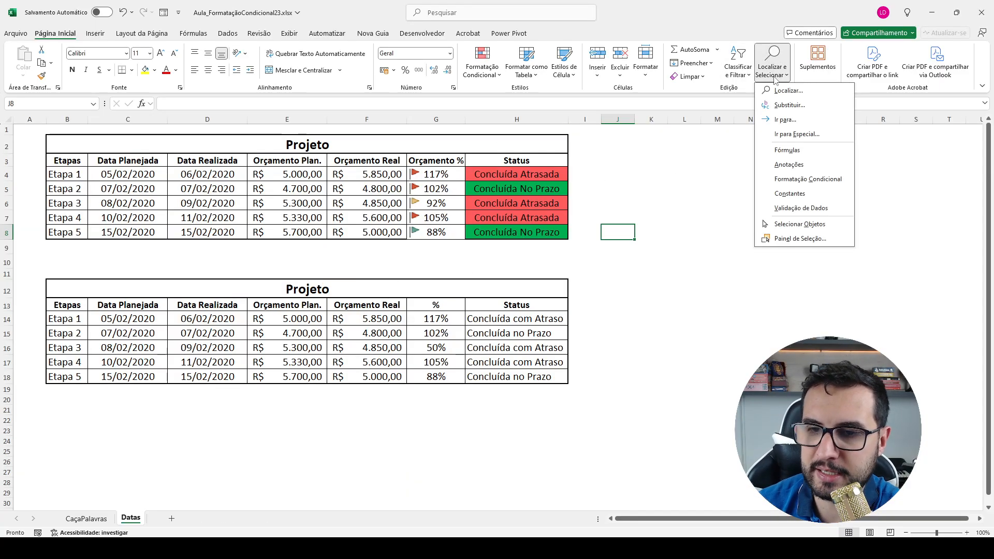
{"action": "left_click", "coordinate": [807, 179]}
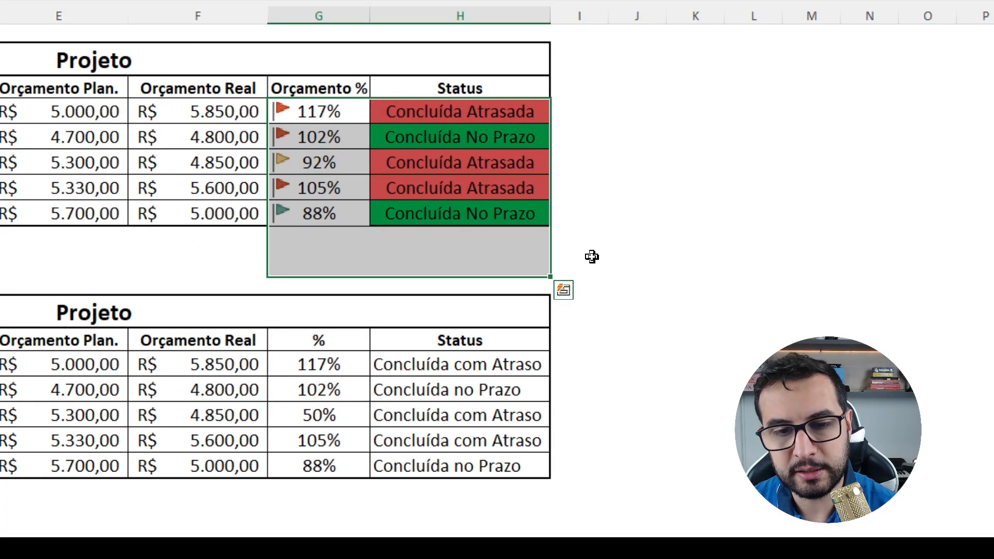
{"action": "key", "text": "ctrl+q"}
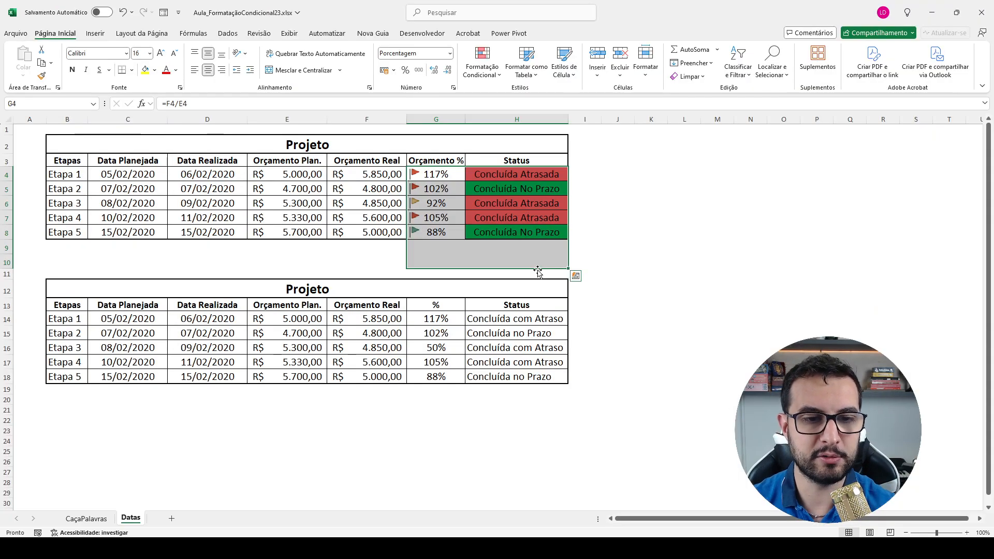
{"action": "key", "text": "ctrl+q"}
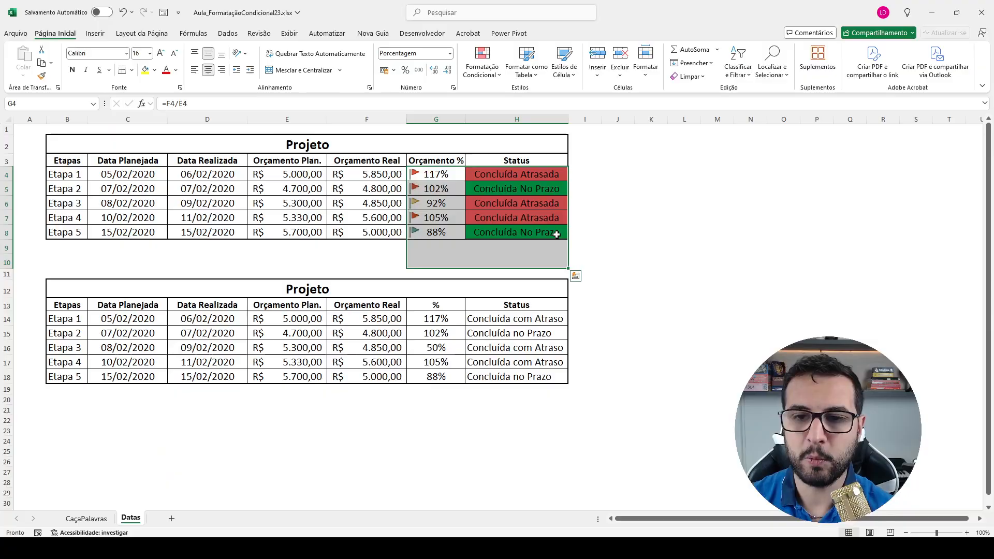
- Clear the current selection and select all cells containing constants in the Datas sheet
{"action": "left_click", "coordinate": [657, 223]}
{"action": "left_click", "coordinate": [781, 72]}
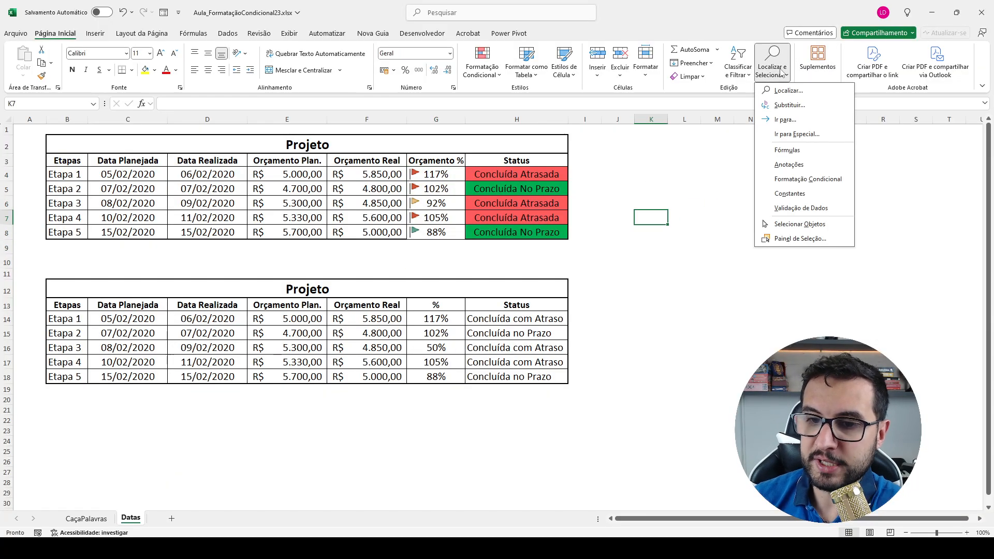
{"action": "left_click", "coordinate": [789, 195]}
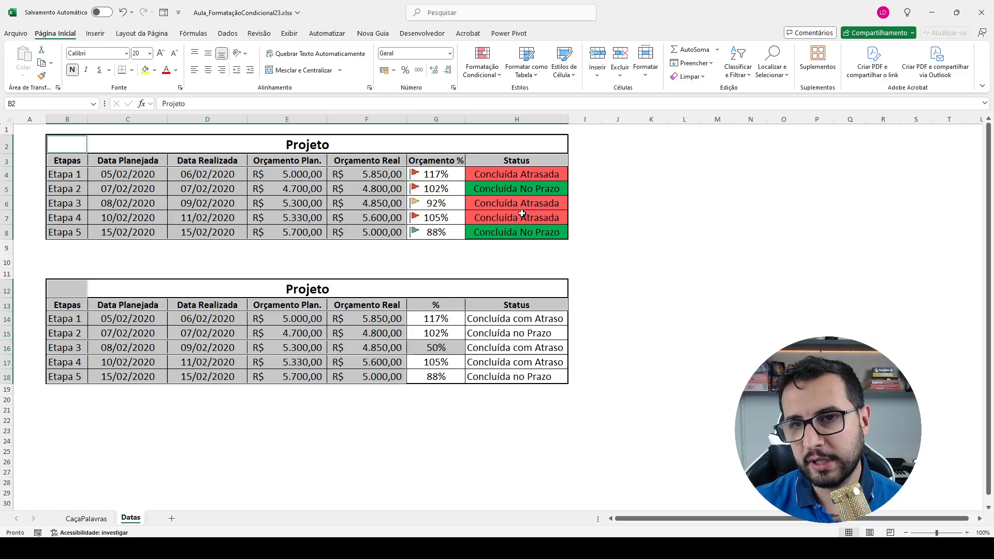
- Inspect the contents of the title, Etapas and Data Planejada cells in the upper Projeto table to check for typed-in values
{"action": "left_click", "coordinate": [772, 66]}
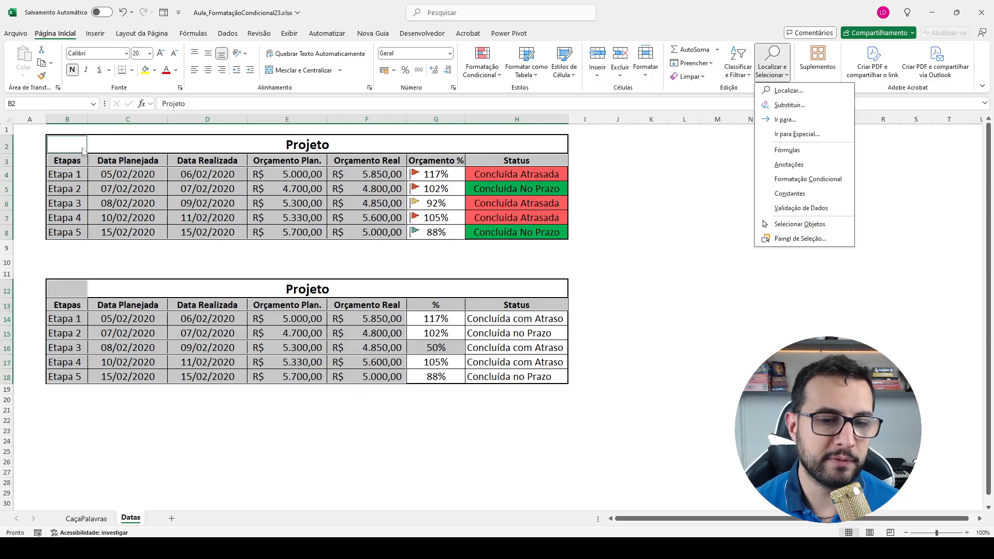
{"action": "left_click", "coordinate": [181, 141]}
{"action": "left_click", "coordinate": [182, 144]}
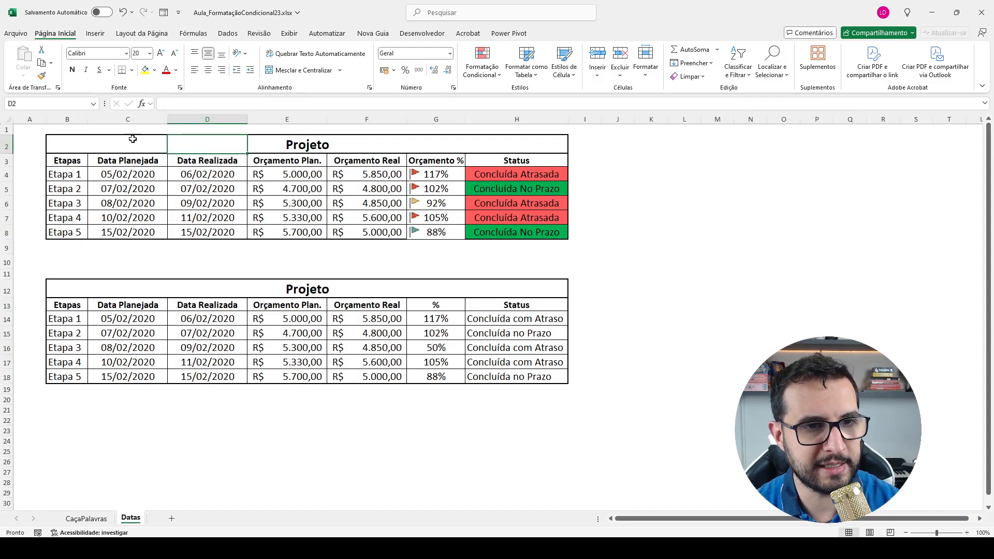
{"action": "left_click", "coordinate": [85, 147]}
{"action": "left_click", "coordinate": [83, 161]}
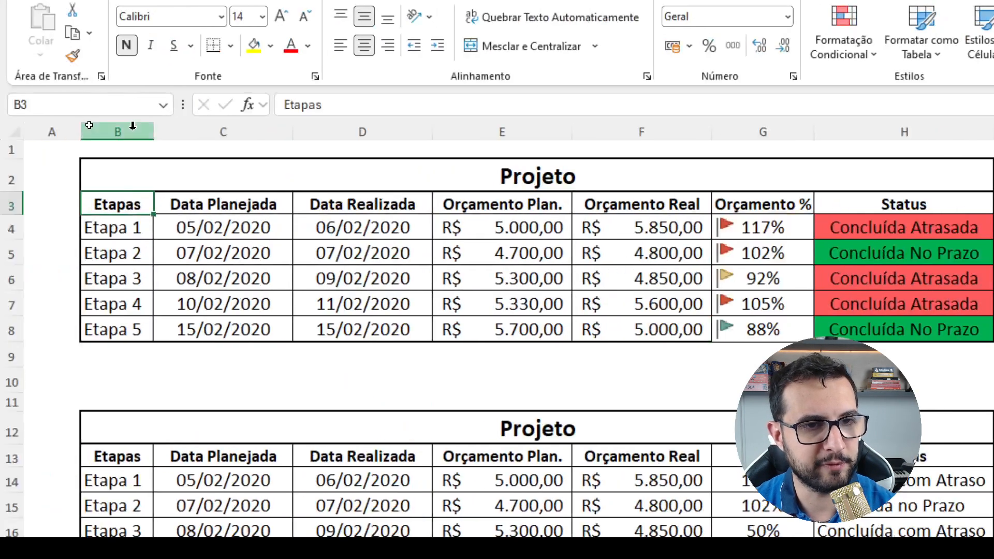
{"action": "left_click", "coordinate": [128, 235]}
{"action": "left_click", "coordinate": [134, 250]}
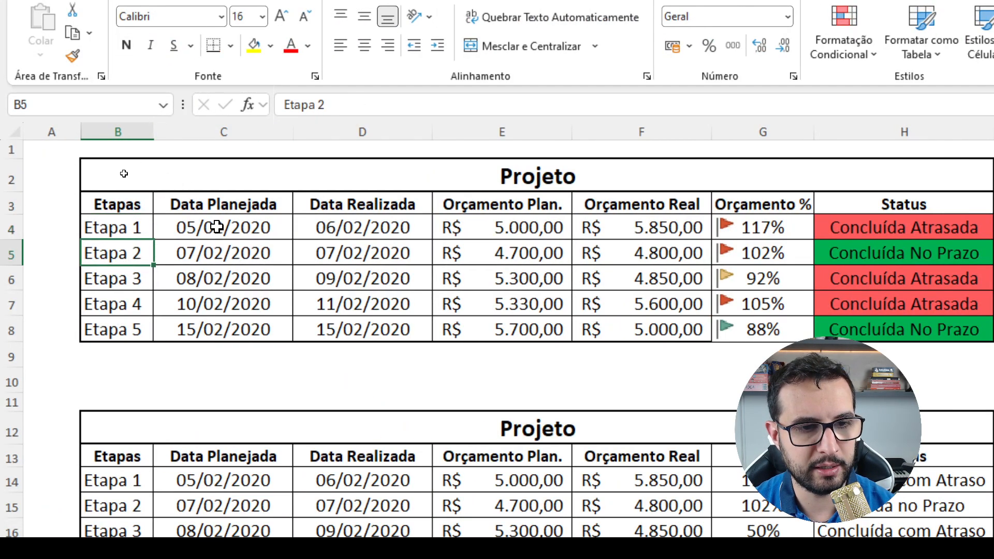
{"action": "left_click", "coordinate": [216, 227]}
{"action": "left_click", "coordinate": [225, 260]}
{"action": "left_click", "coordinate": [227, 279]}
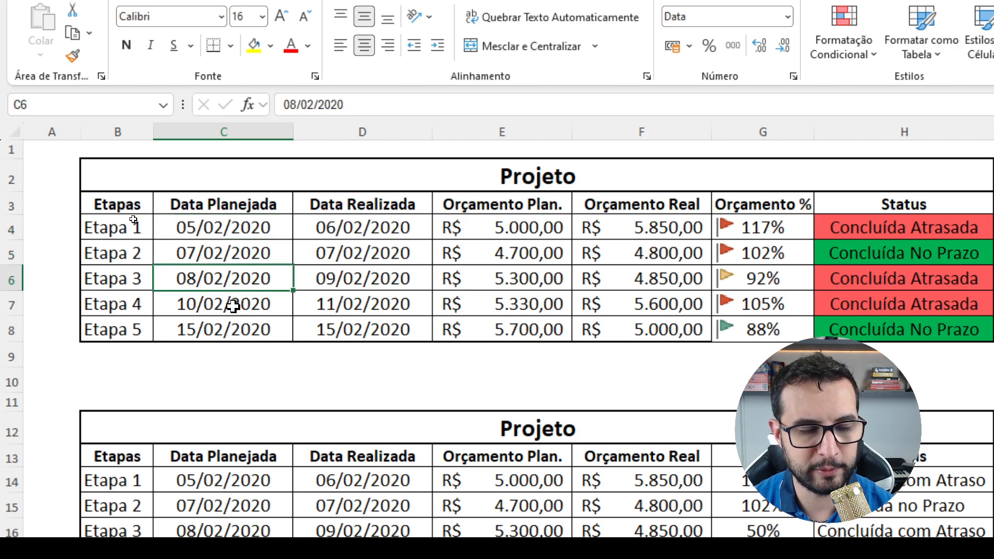
{"action": "left_click", "coordinate": [233, 305]}
- Find and select all constant cells in the Datas sheet, clear the selection, and select the constants once more
{"action": "left_click", "coordinate": [772, 63]}
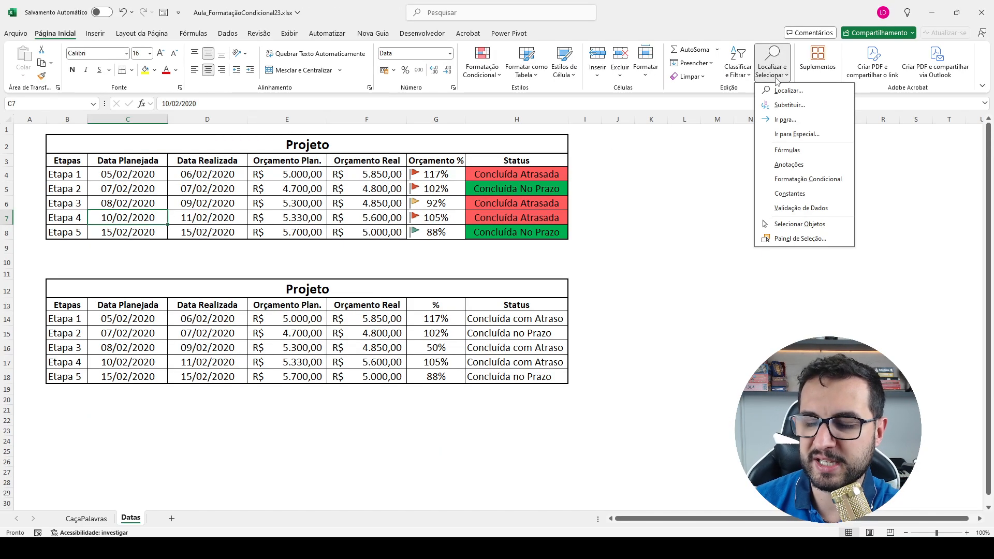
{"action": "left_click", "coordinate": [789, 193]}
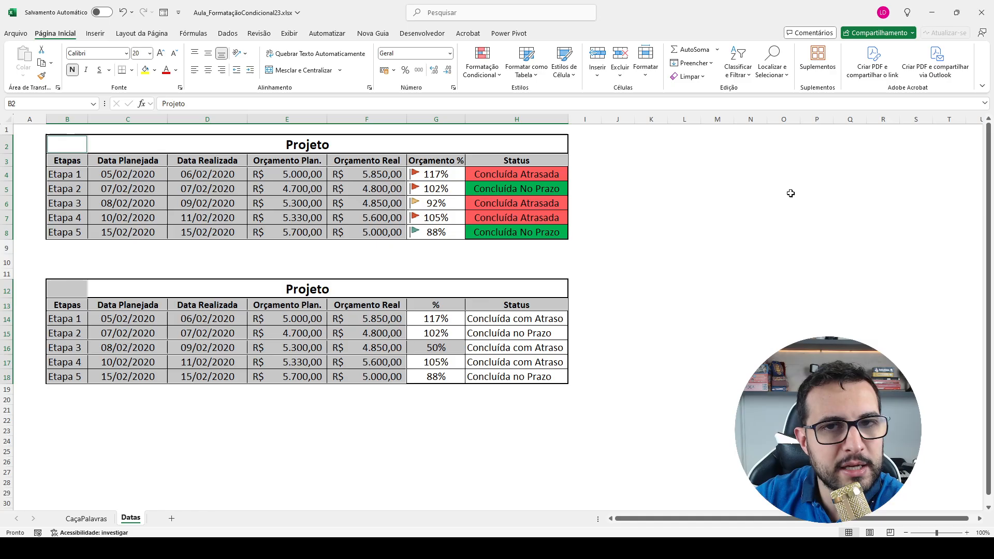
{"action": "left_click", "coordinate": [690, 139]}
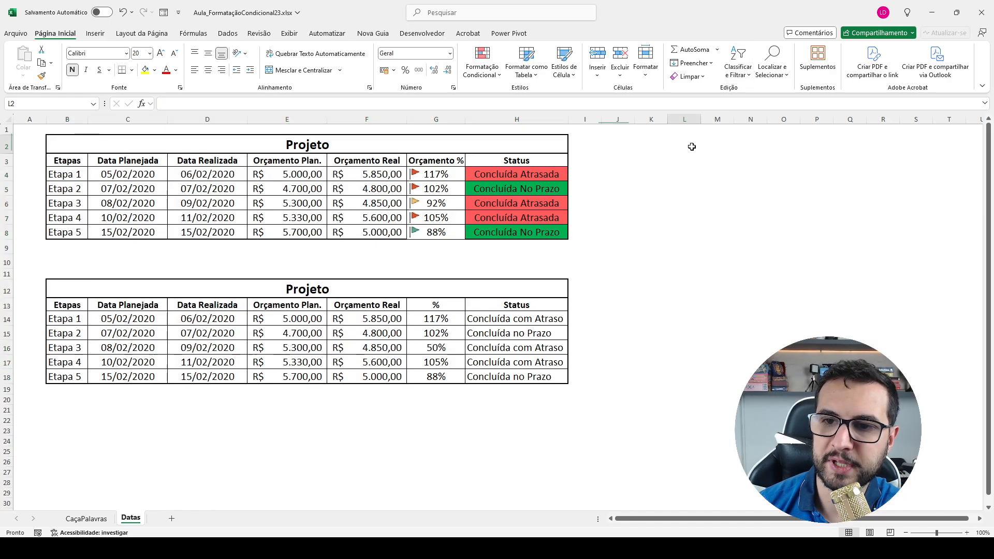
{"action": "left_click", "coordinate": [771, 73]}
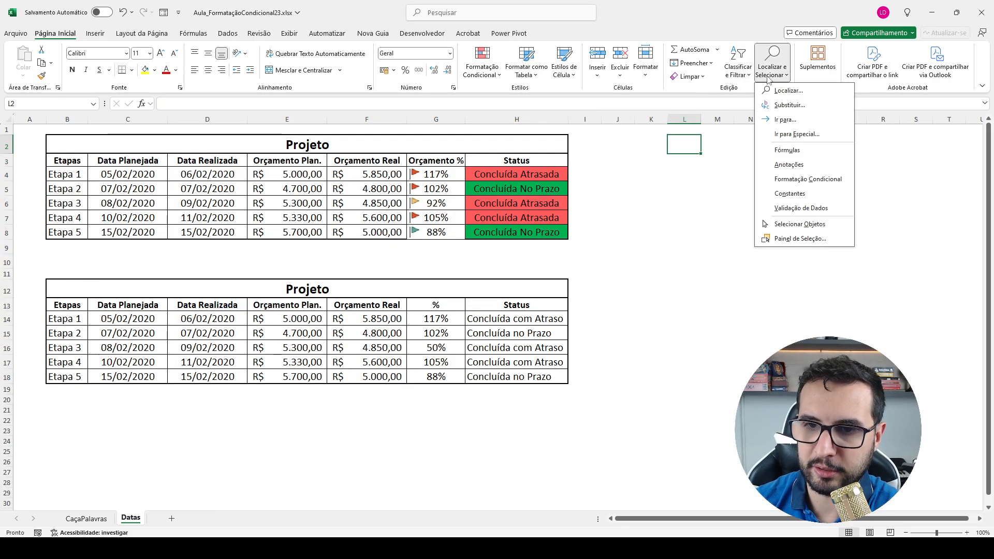
{"action": "left_click", "coordinate": [794, 192]}
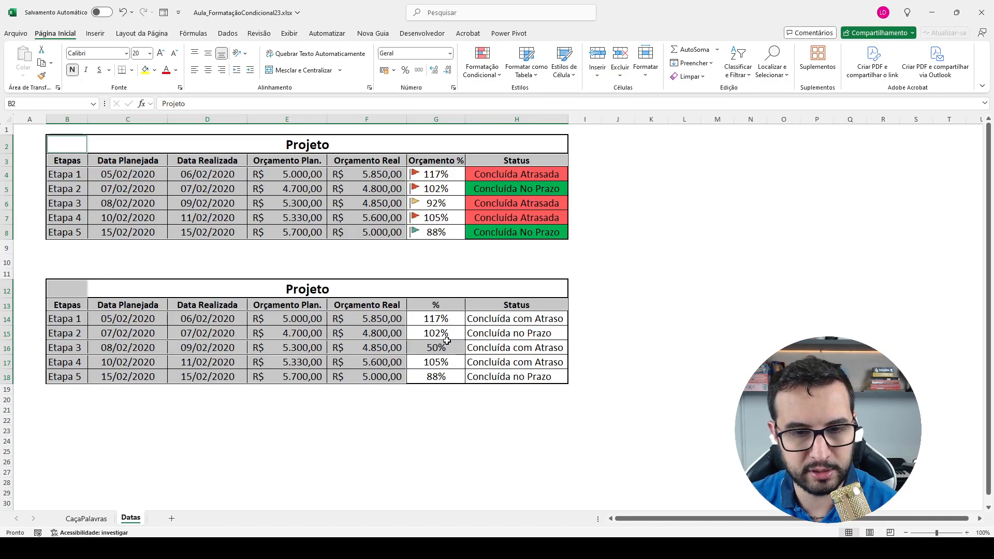
- Replace the typed-in percentage for Etapa 3 in G16 of the lower table with the formula copied from G15
{"action": "left_click", "coordinate": [447, 318]}
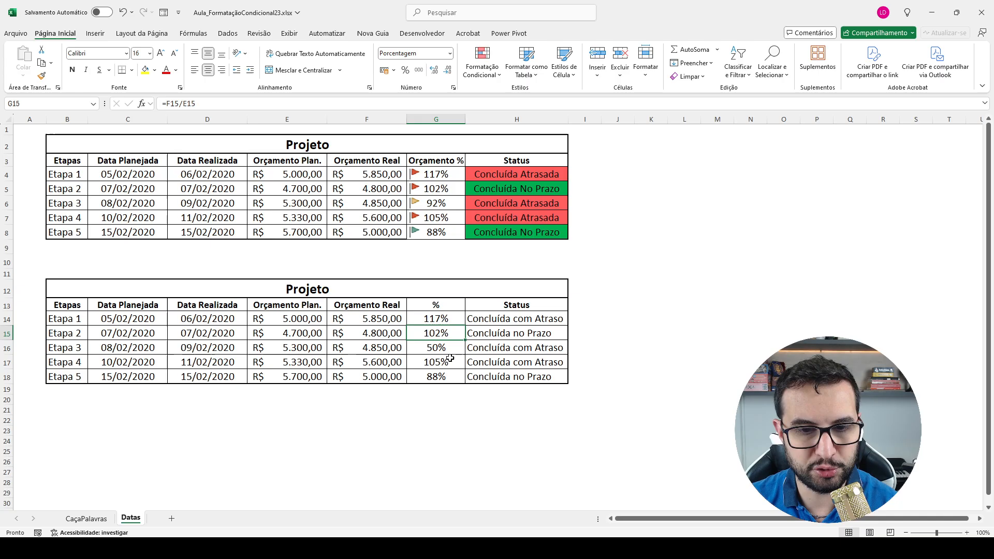
{"action": "left_click_drag", "start_coordinate": [445, 334], "coordinate": [441, 359]}
{"action": "key", "text": "ctrl+c"}
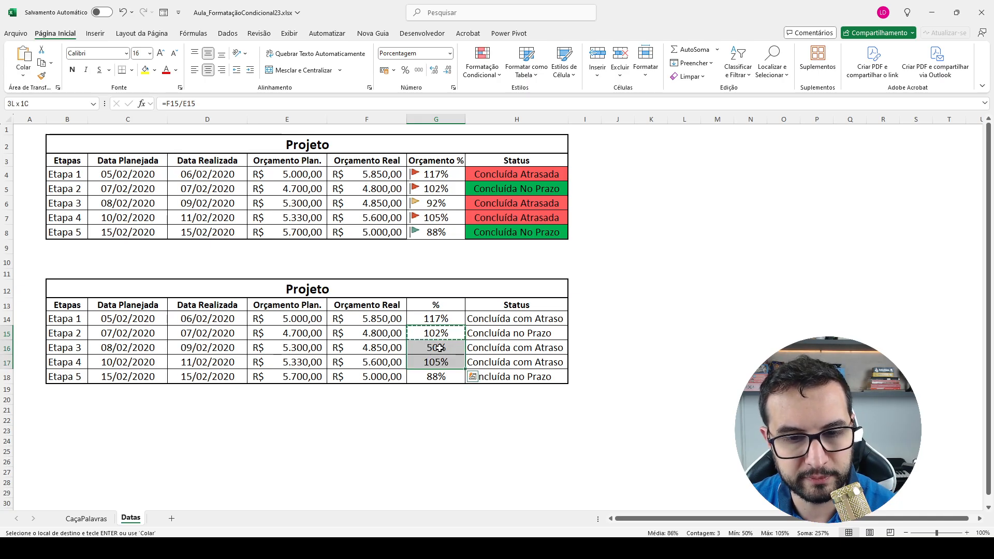
{"action": "left_click", "coordinate": [440, 348]}
{"action": "key", "text": "ctrl+v"}
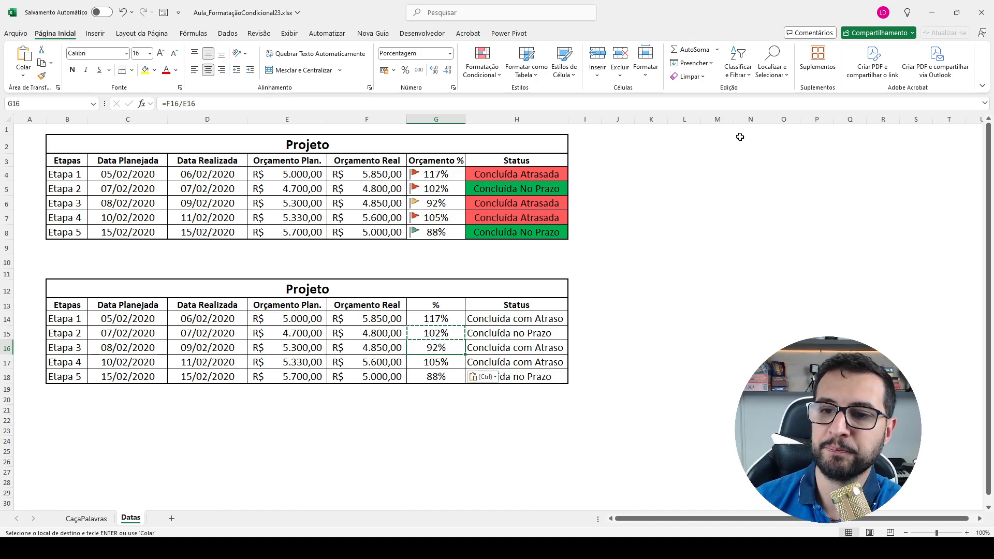
- Search the Datas sheet for cells with data validation and dismiss the resulting message
{"action": "left_click", "coordinate": [788, 77]}
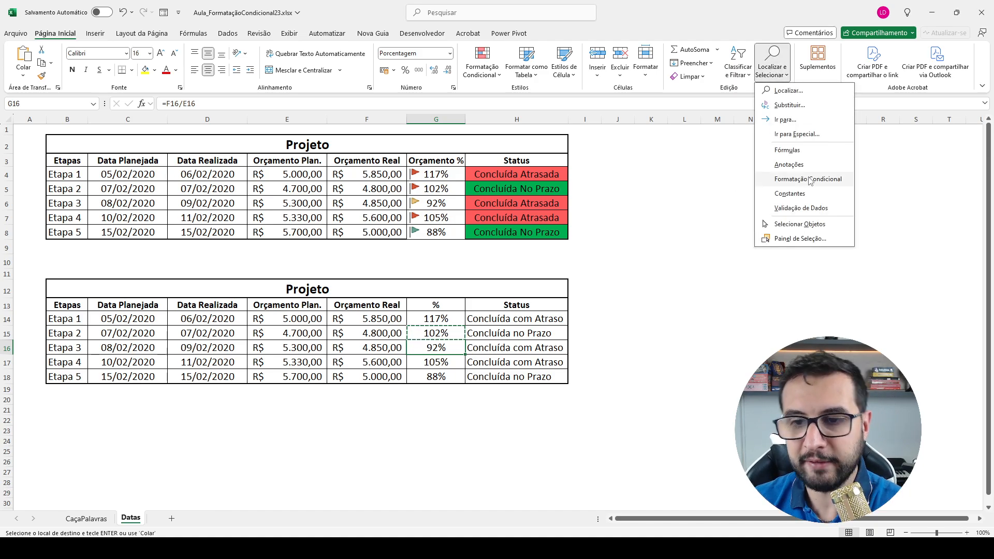
{"action": "left_click", "coordinate": [809, 208]}
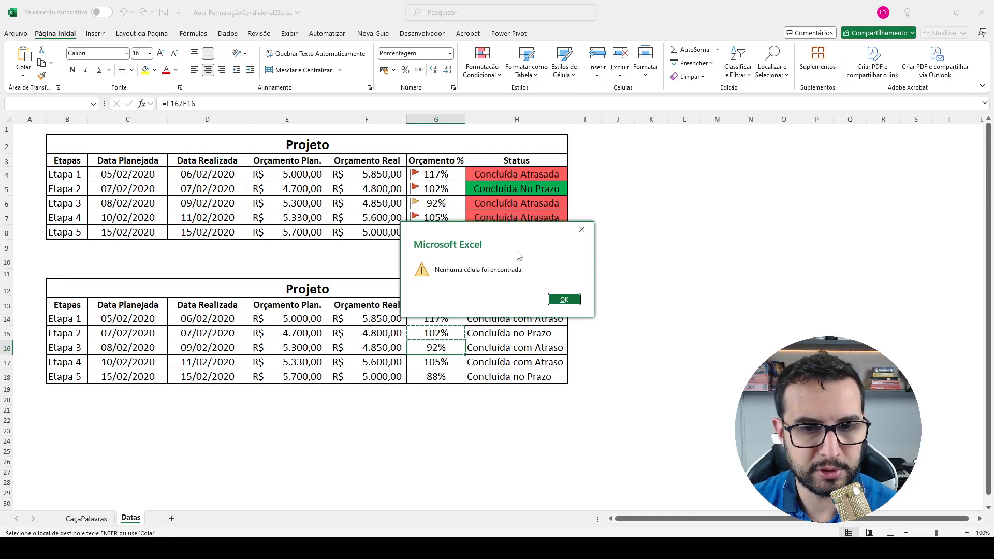
{"action": "left_click", "coordinate": [564, 300]}
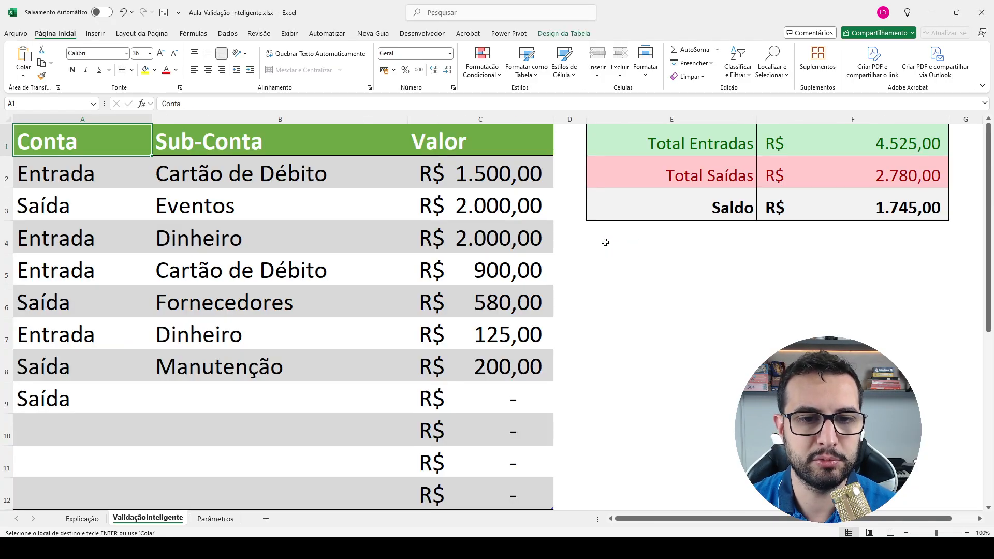
- Select all cells with data validation in the ValidaçãoInteligente sheet of Aula_Validação_Inteligente.xlsx
{"action": "left_click", "coordinate": [596, 146]}
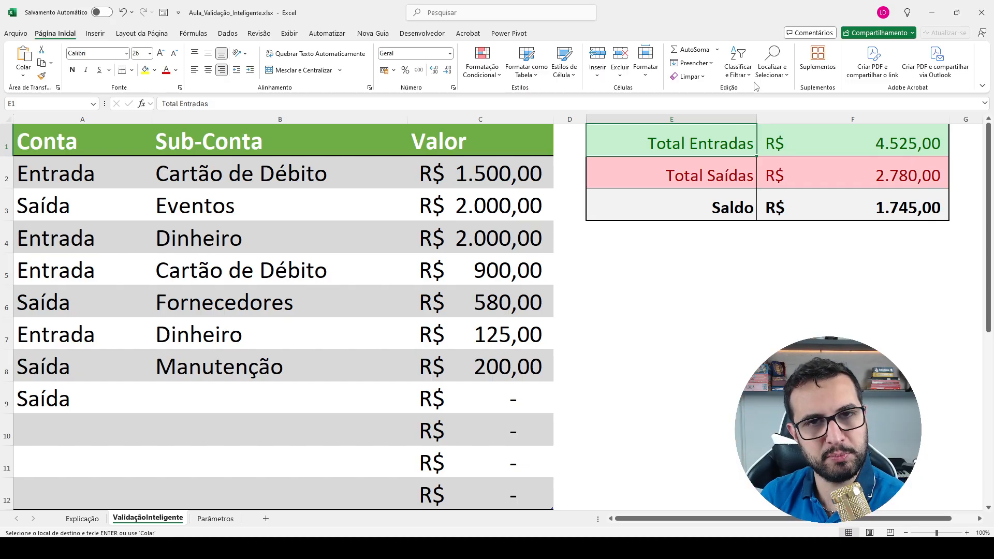
{"action": "left_click", "coordinate": [783, 78]}
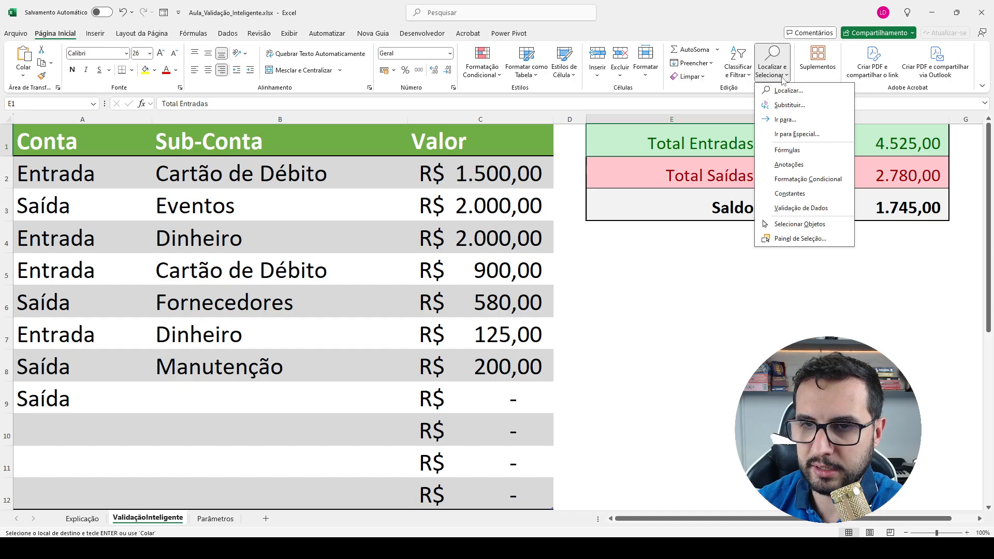
{"action": "left_click", "coordinate": [796, 208]}
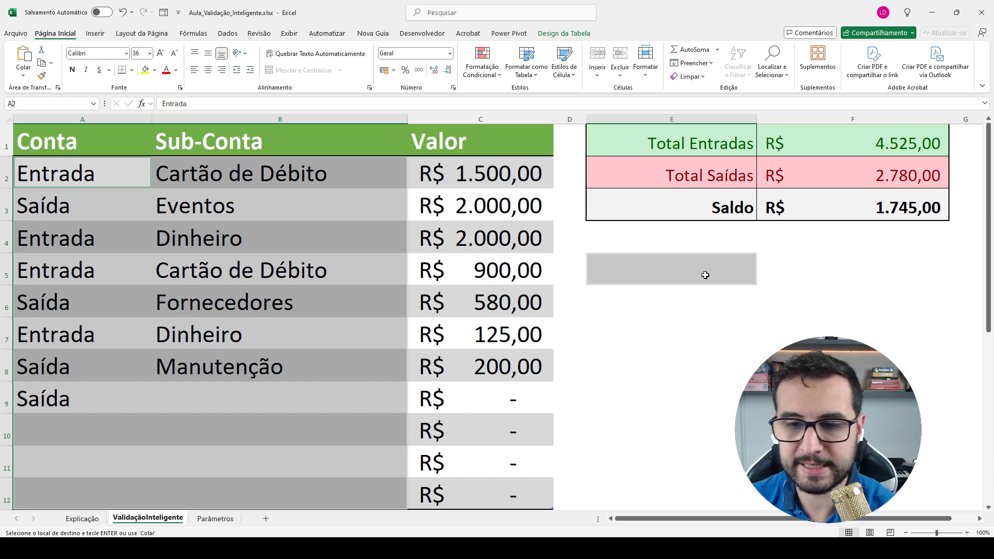
- View the dropdown options of cell E5, leave it unfilled, and select all data validation cells in the sheet again
{"action": "left_click", "coordinate": [724, 277]}
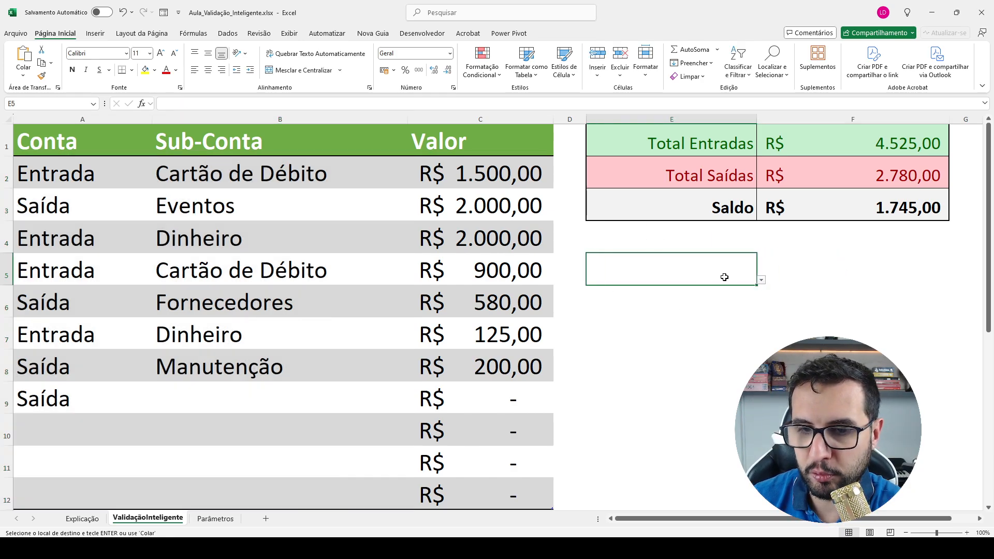
{"action": "left_click", "coordinate": [761, 280]}
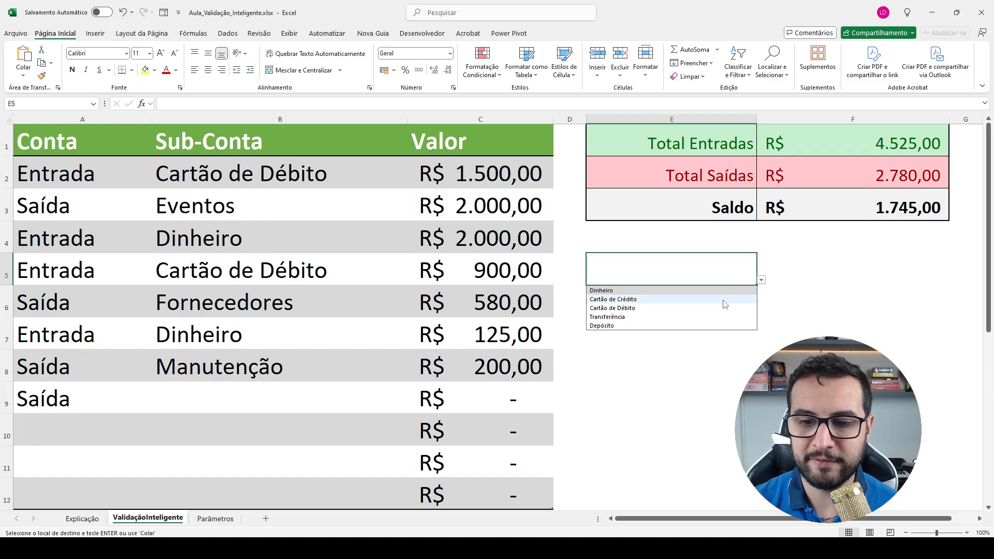
{"action": "left_click", "coordinate": [843, 224]}
{"action": "left_click", "coordinate": [777, 77]}
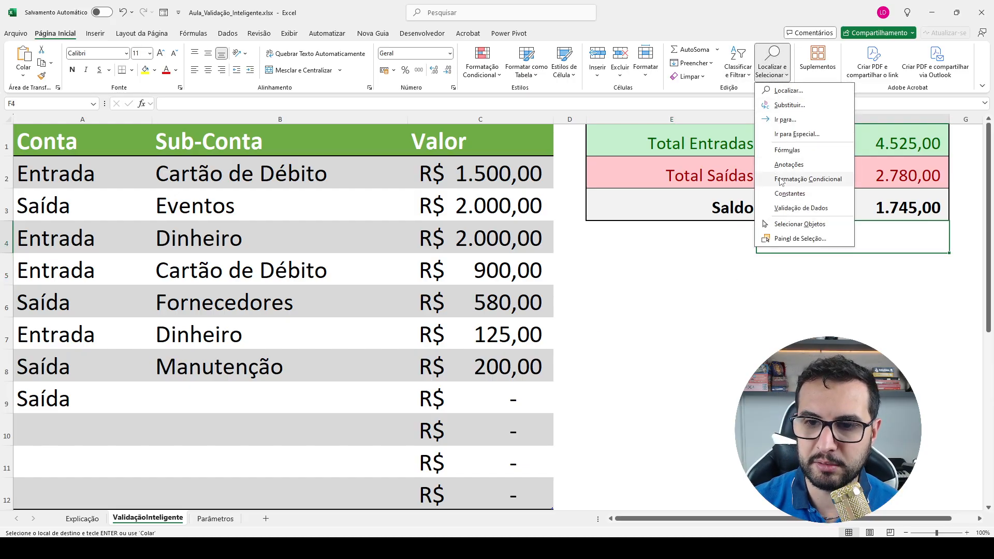
{"action": "left_click", "coordinate": [799, 209]}
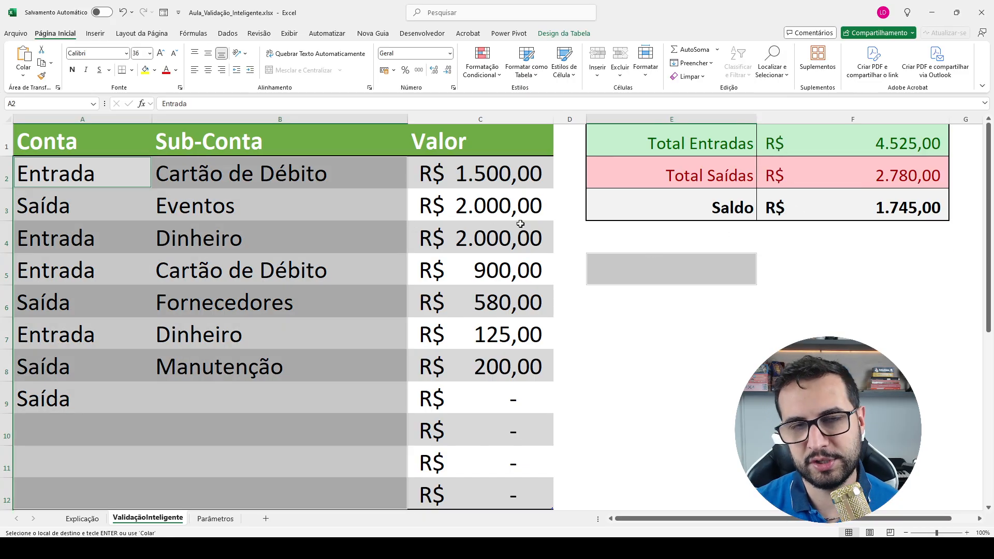